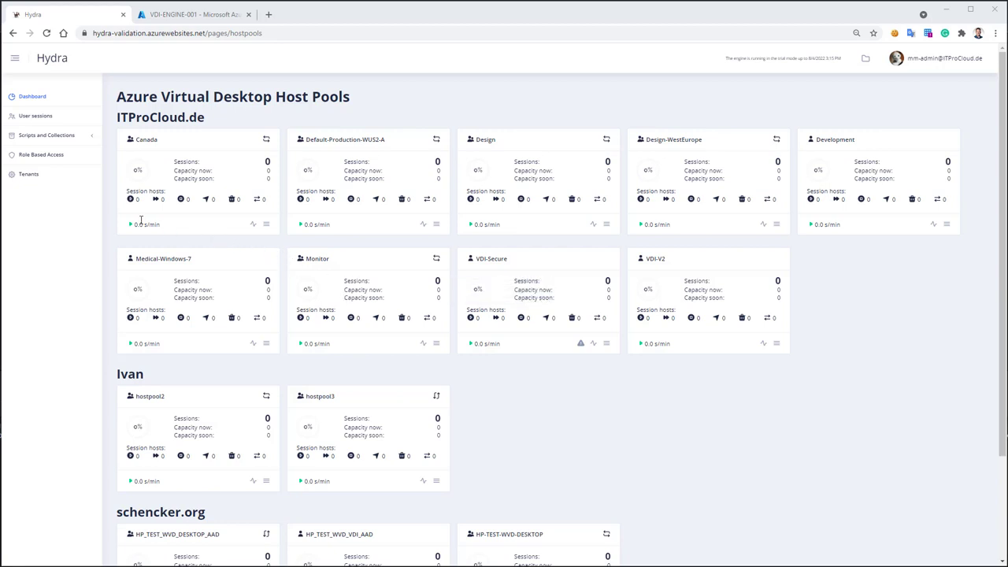
Duplicate the BuiltIn: 1st Template Script Collection from the Scripts Collections list
click(82, 136)
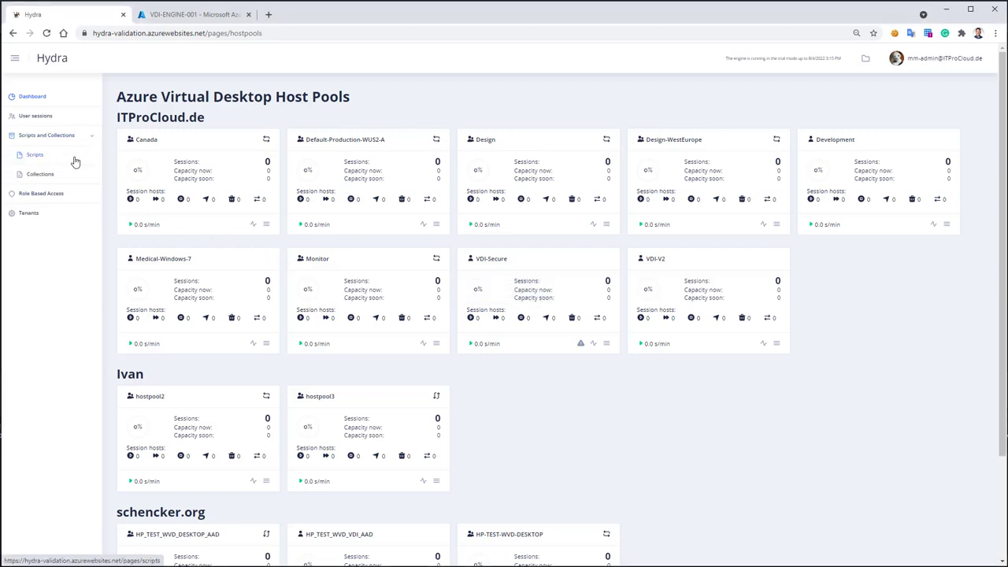
click(40, 175)
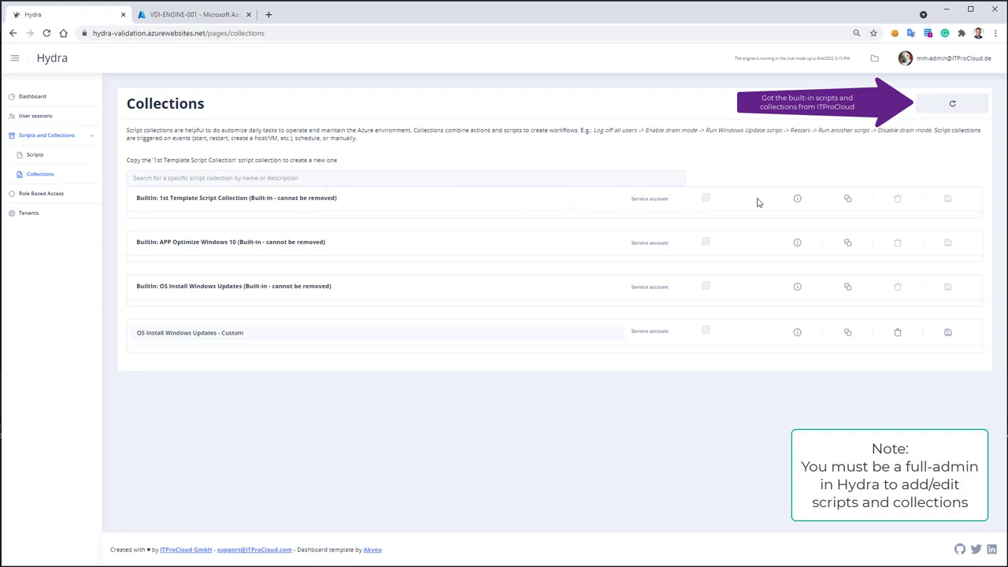
click(848, 199)
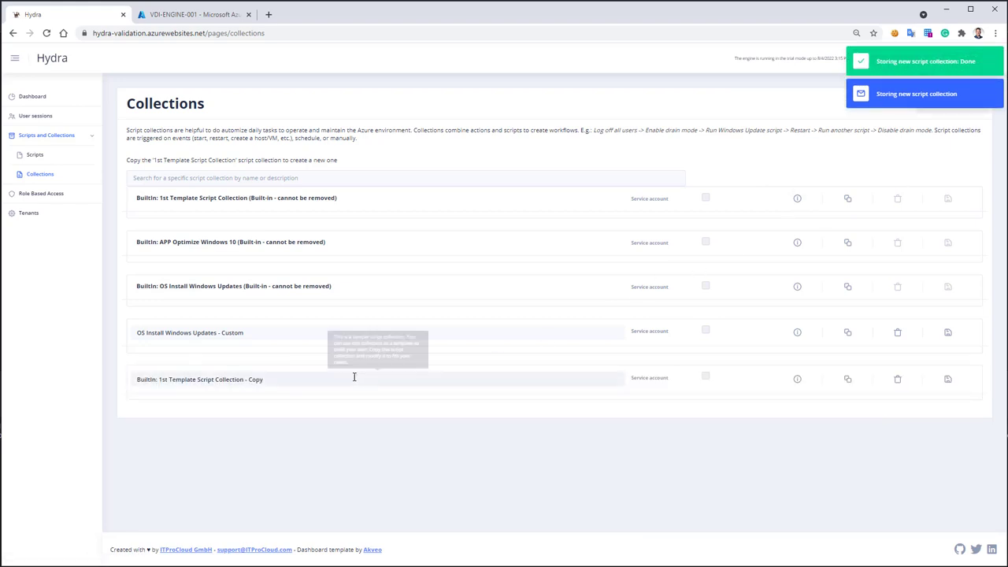
Rename the copy to 'Disks: Change to Premium' with description 'Changes disk type to Premium'
drag(353, 378, 105, 386)
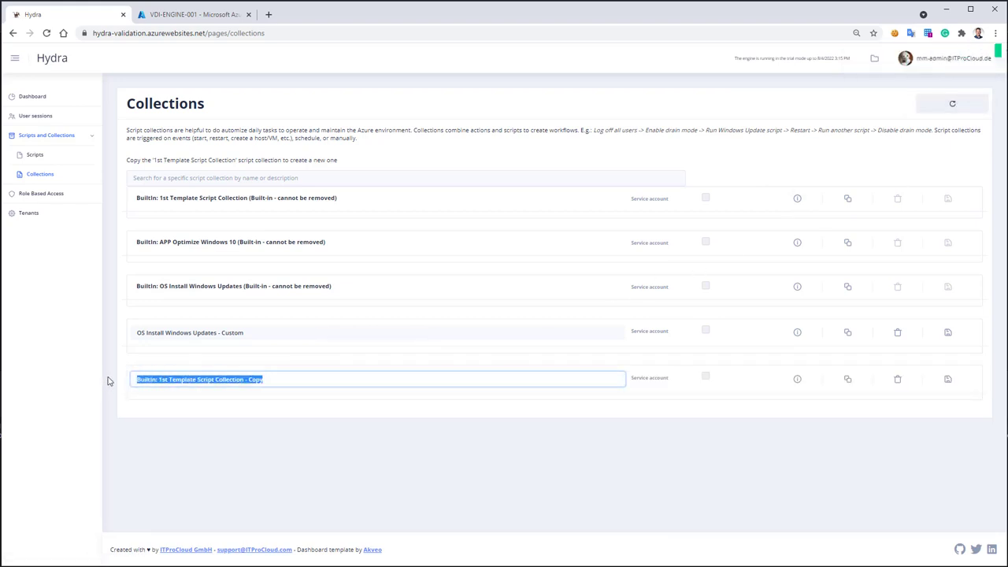
text(Disk)
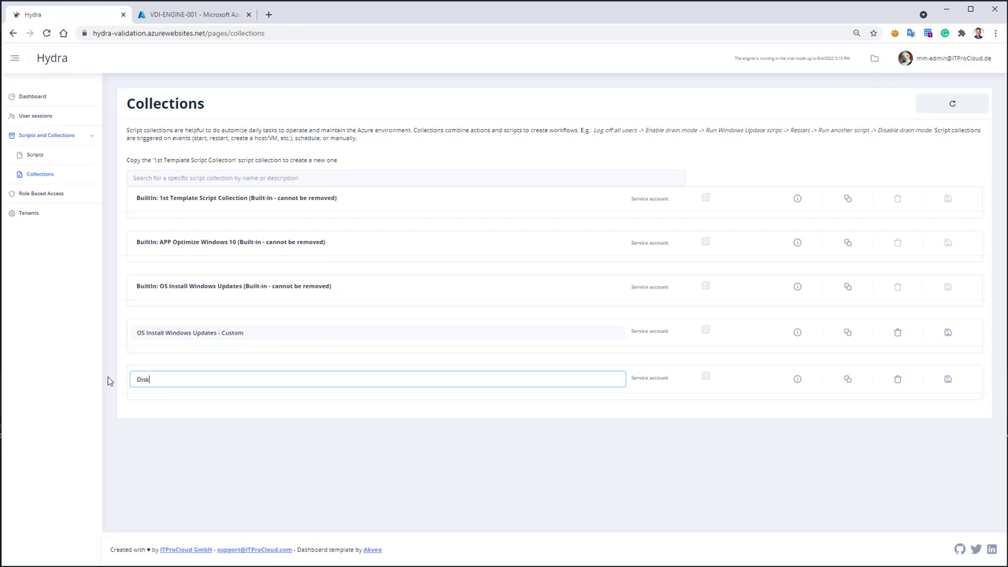
text(s: Change)
text( to Premium)
click(798, 381)
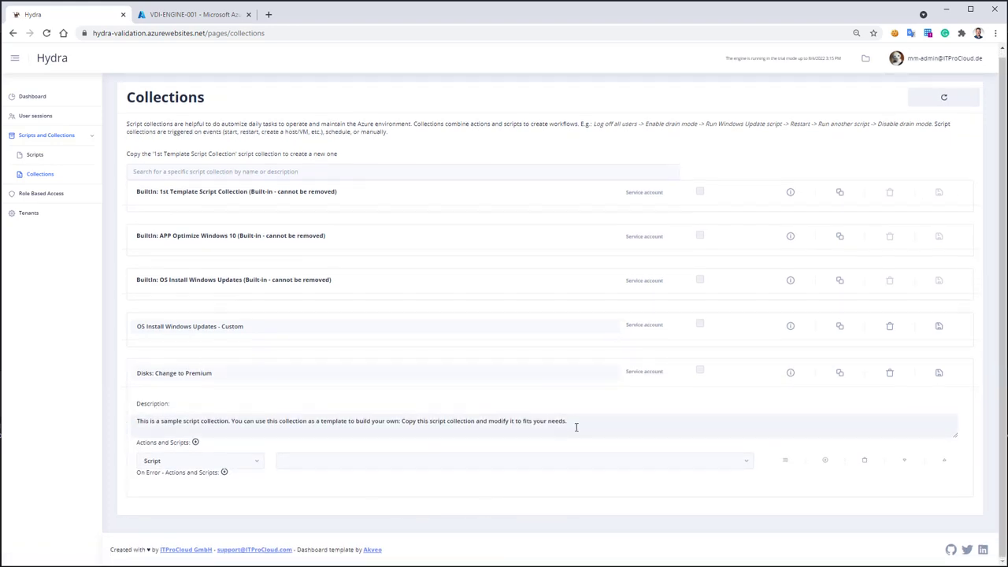
drag(575, 425, 90, 407)
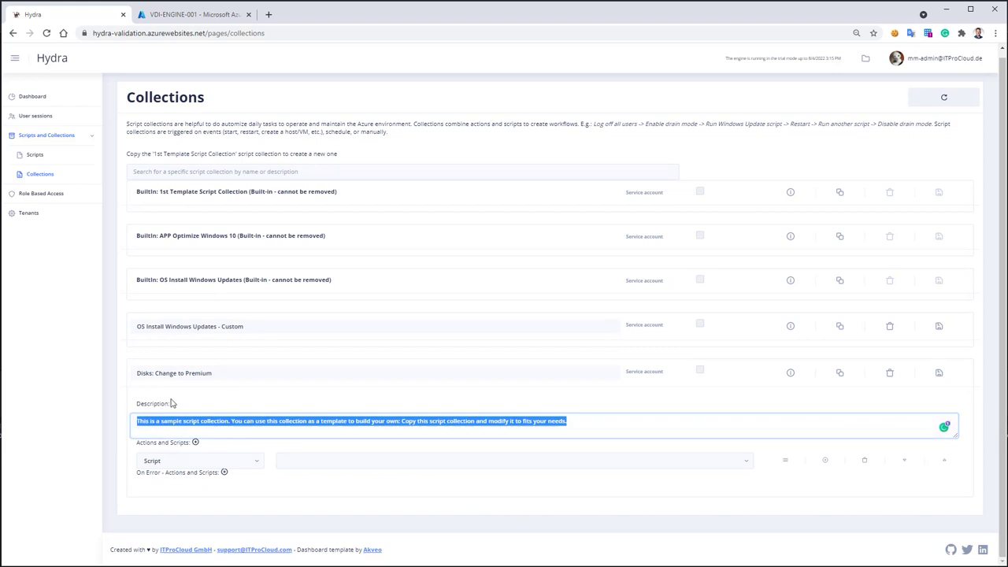
text(Changes )
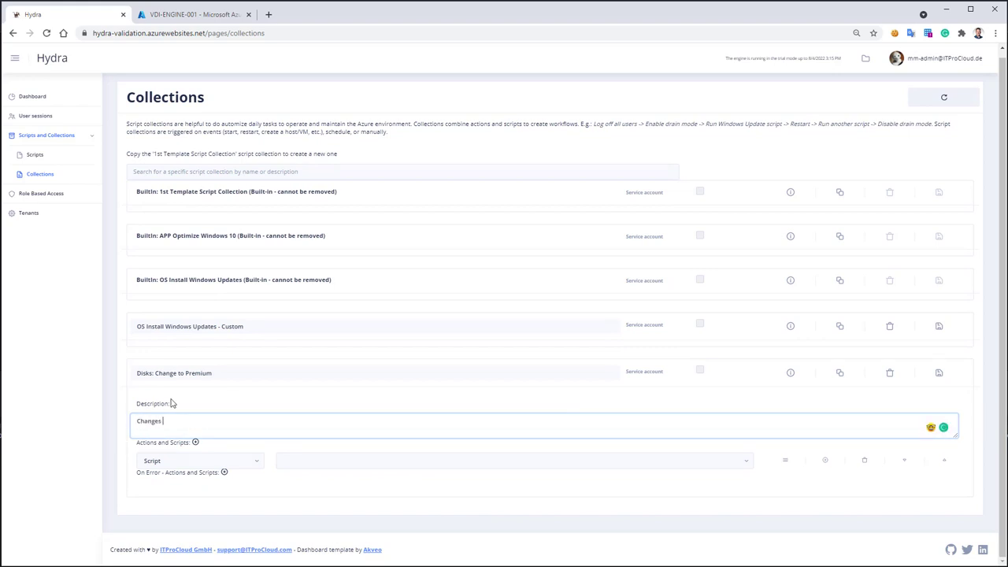
text(disk type to )
text(Premium)
Assign the VM Disk - Premium action to the collection
click(256, 462)
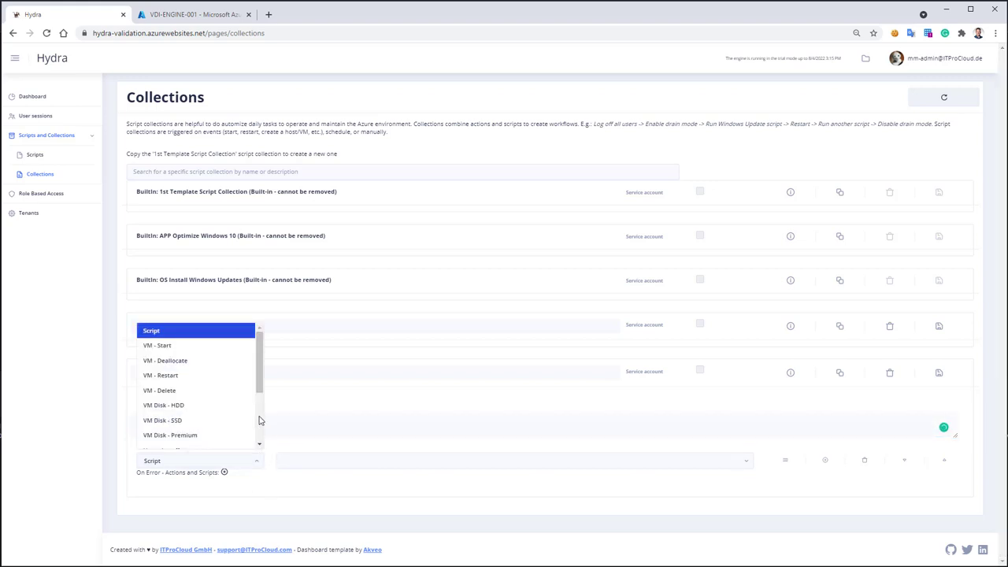
drag(258, 382, 263, 398)
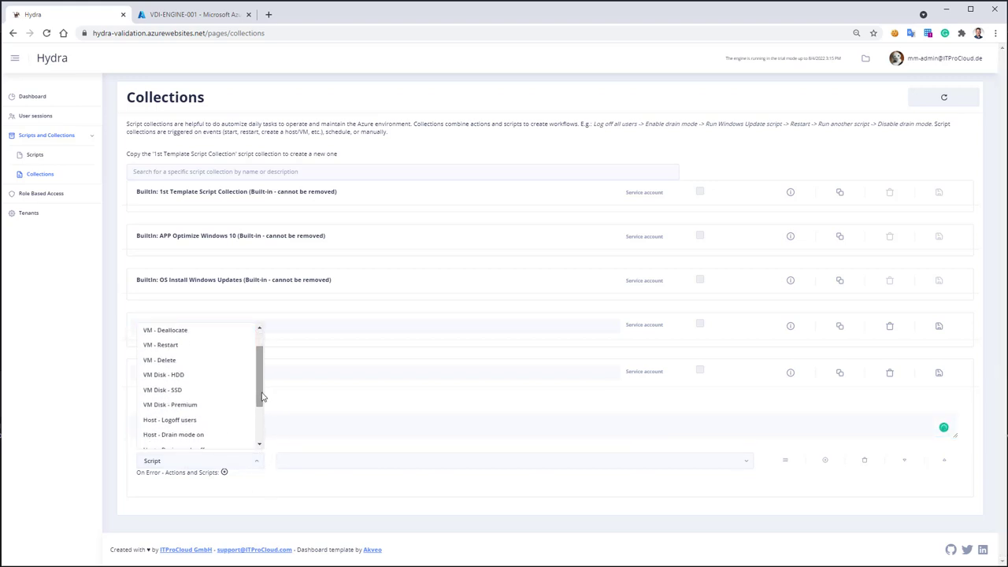
click(187, 404)
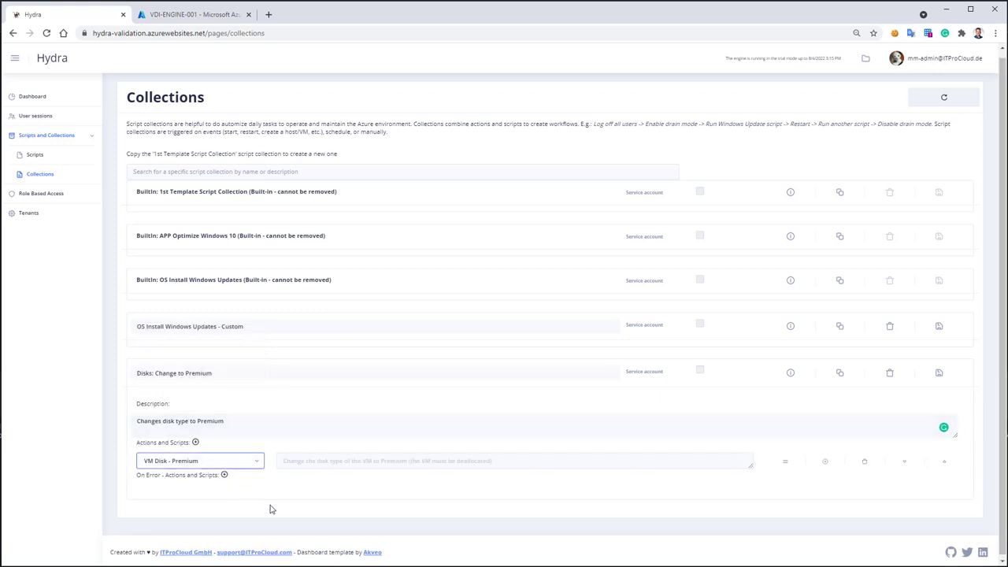
Save the Disks: Change to Premium collection and duplicate it
click(938, 377)
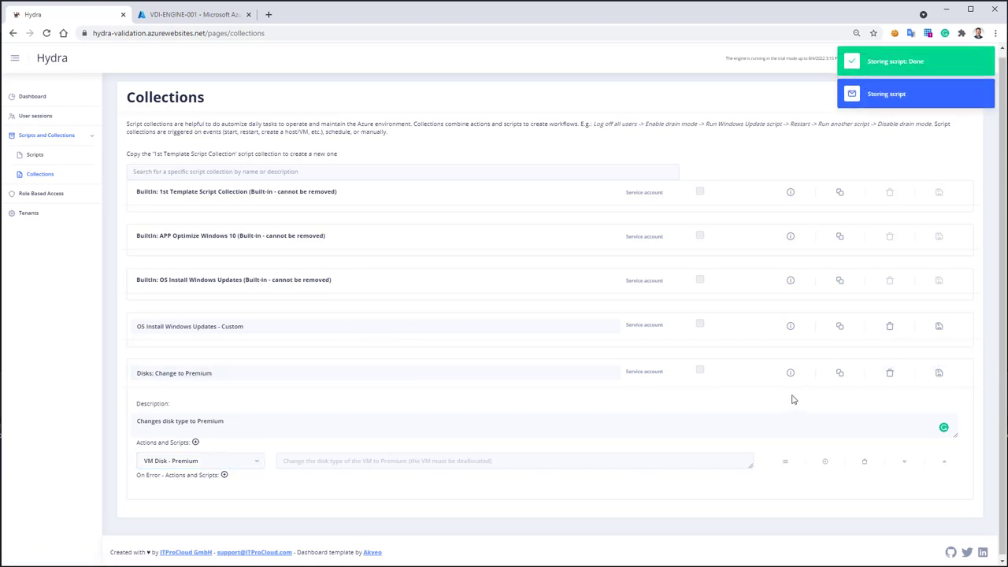
click(841, 378)
scroll(376, 542, down, 1)
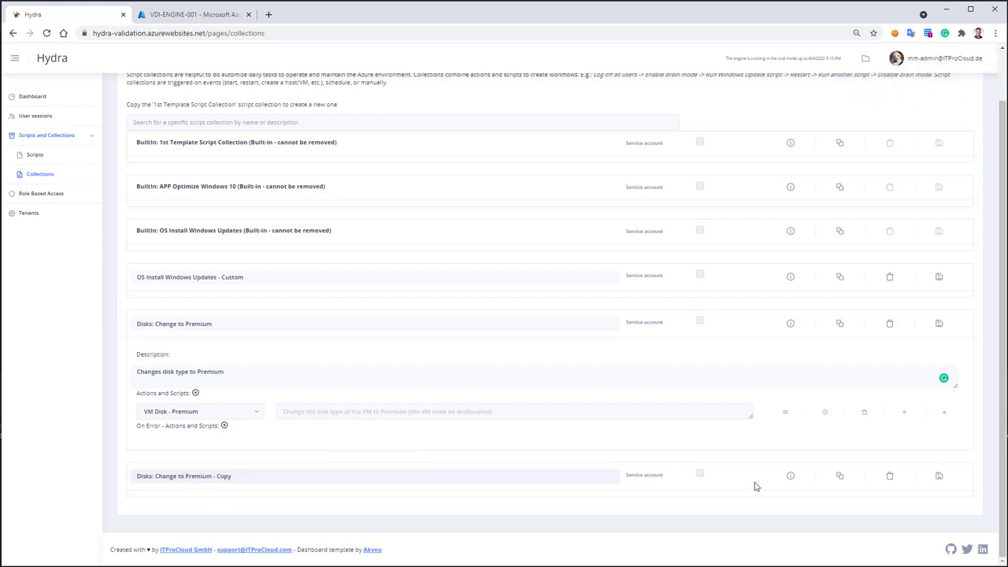
click(790, 478)
scroll(252, 543, down, 2)
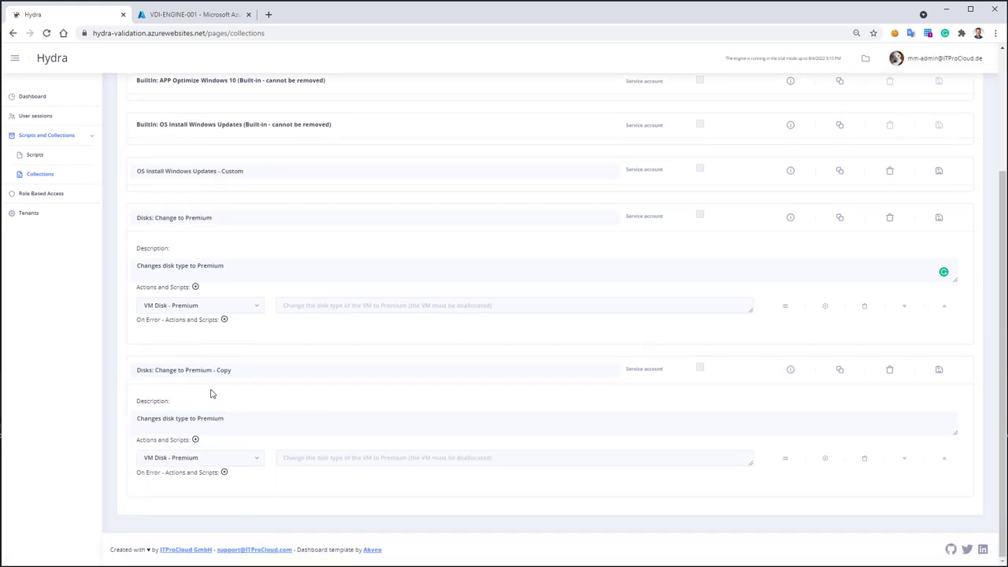
Rename the copy 'Disks: Change to HDD', describe it as HDD, assign VM Disk - HDD, and save
drag(184, 369, 311, 370)
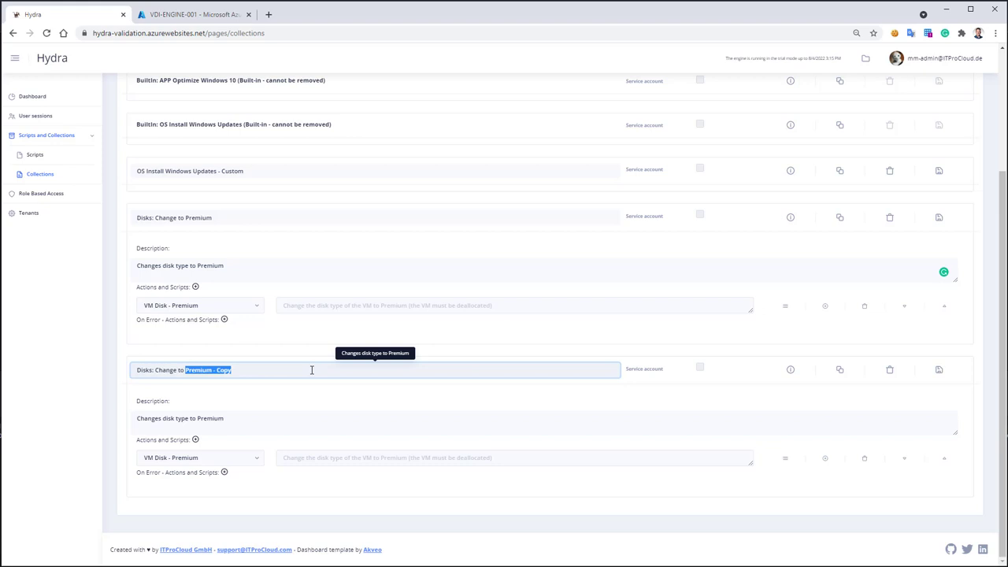
text(HDD)
double_click(214, 418)
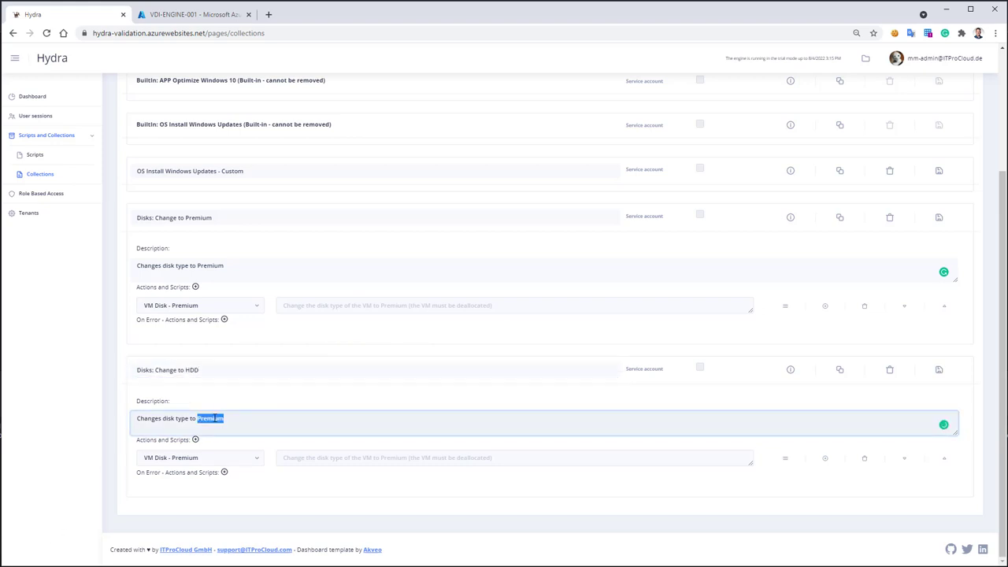
text(HDD)
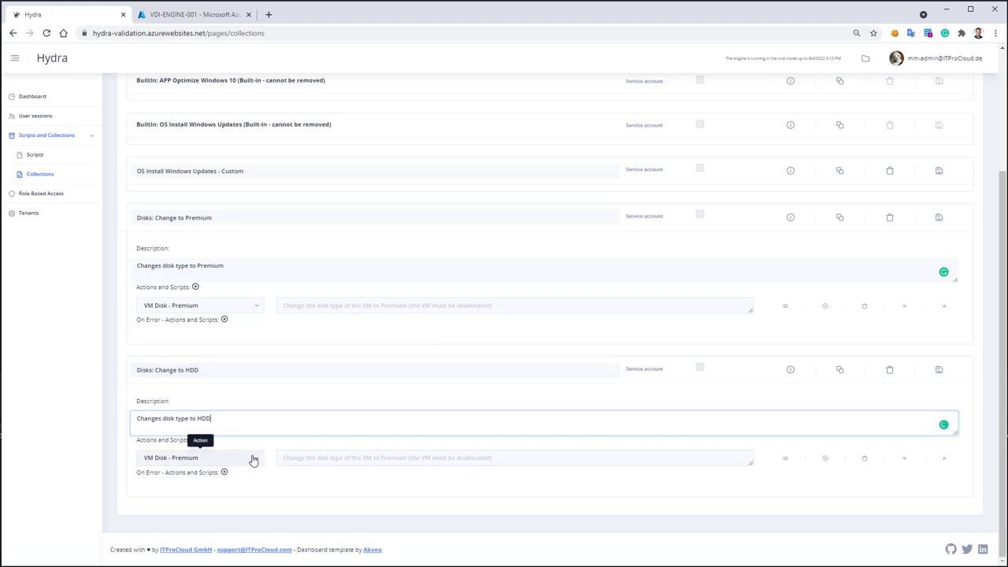
click(259, 463)
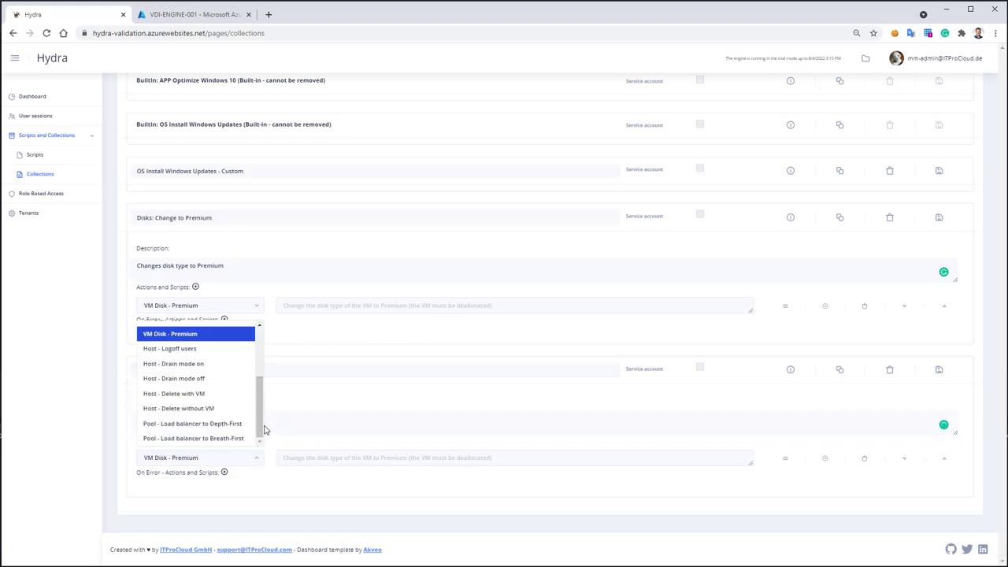
scroll(260, 417, up, 3)
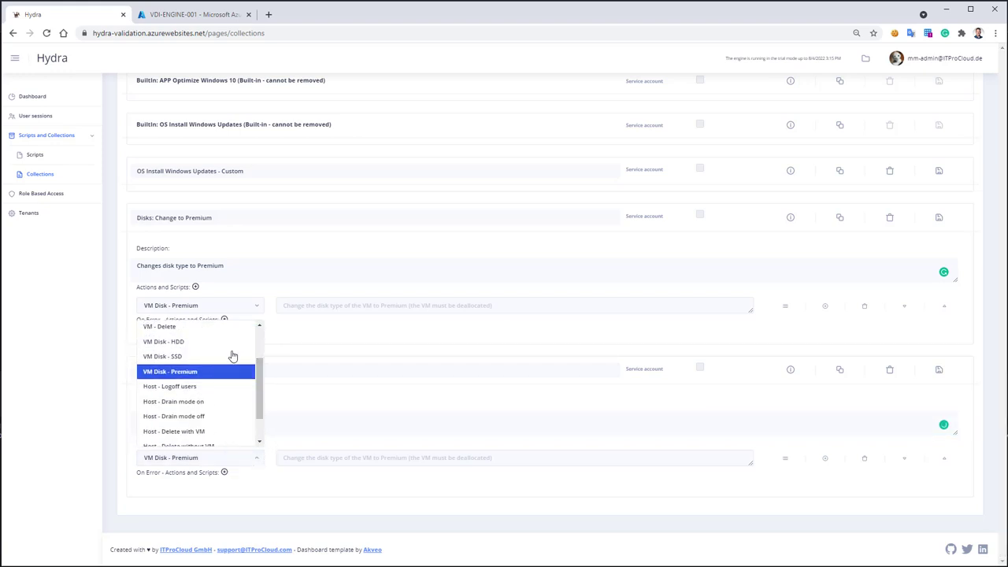
click(223, 342)
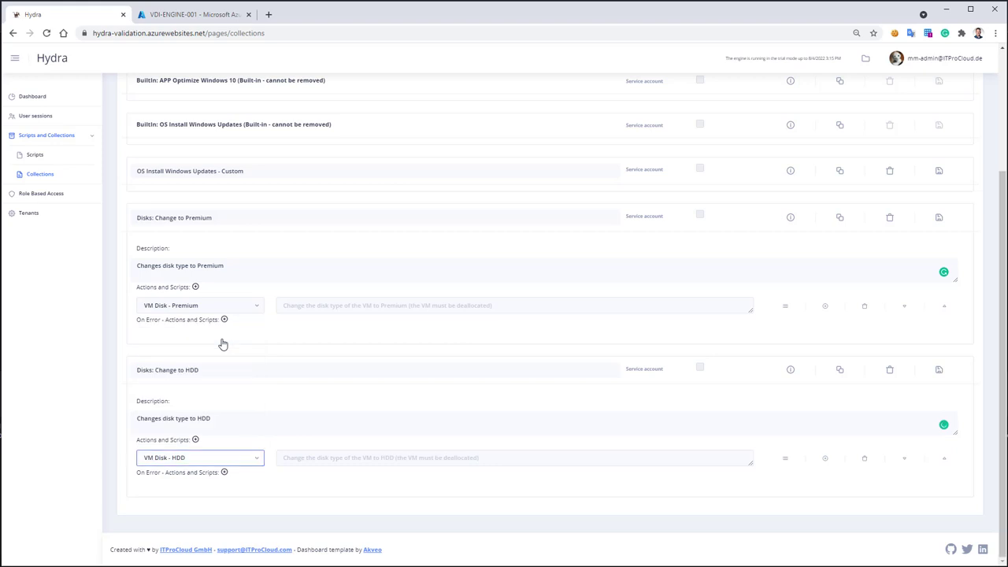
click(936, 369)
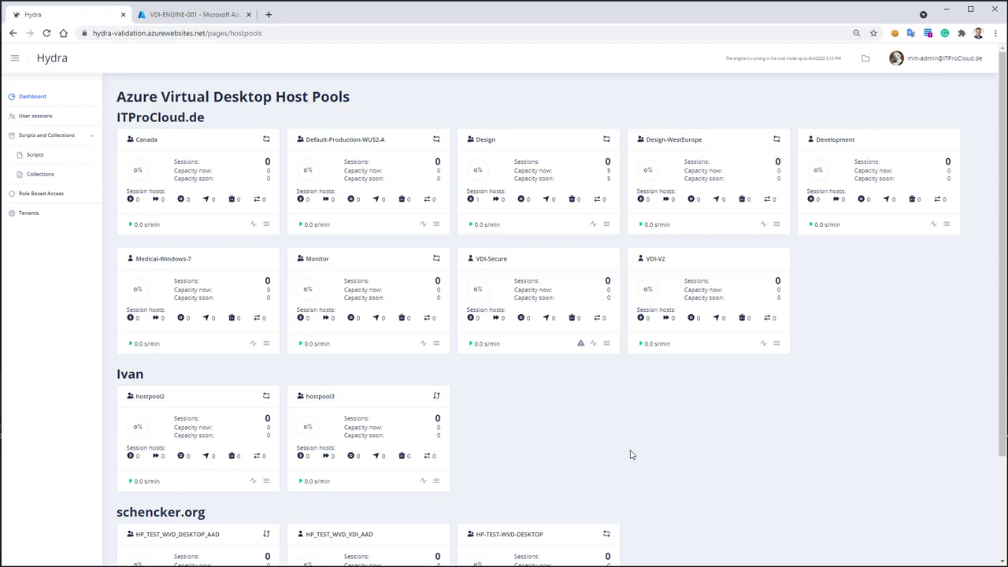
mouse_move(702, 290)
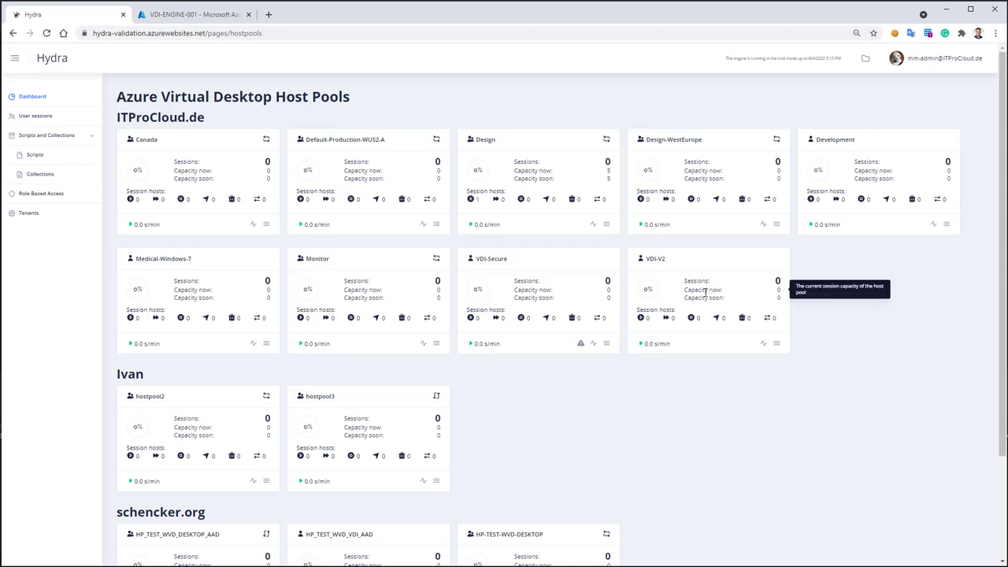
Open the VDI-V2 host pool's Host pool configuration from its session hosts menu
click(704, 293)
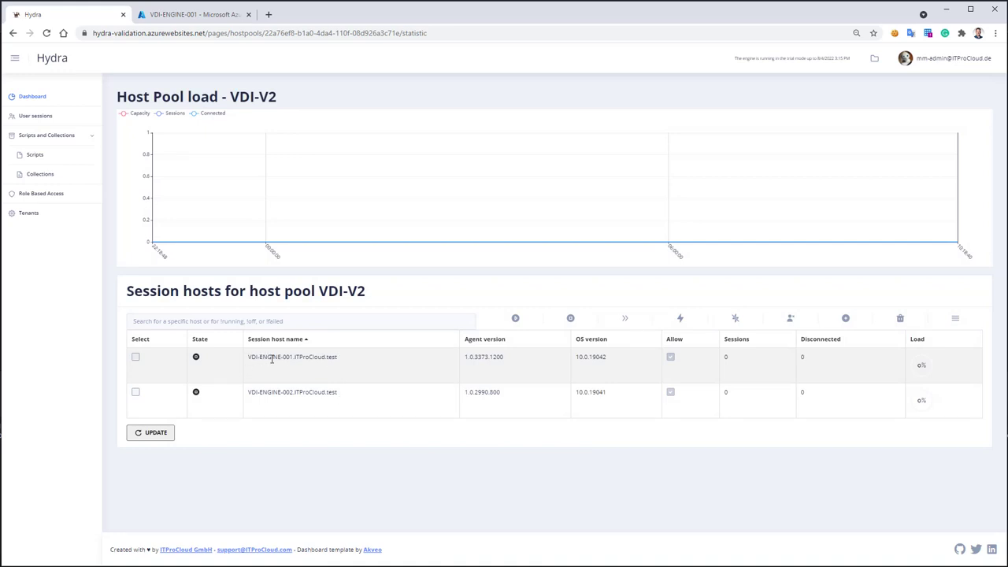
click(956, 321)
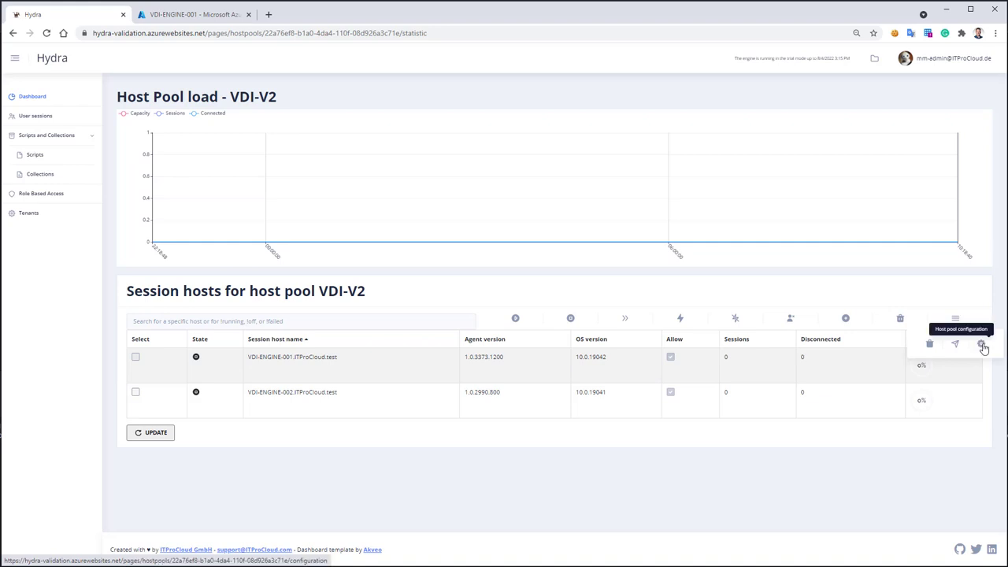
click(982, 345)
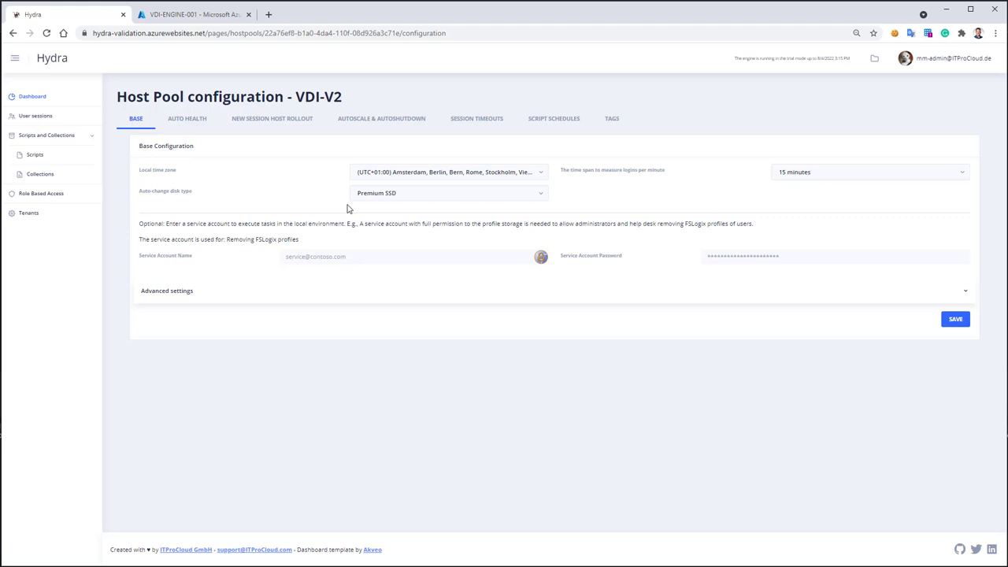
click(388, 119)
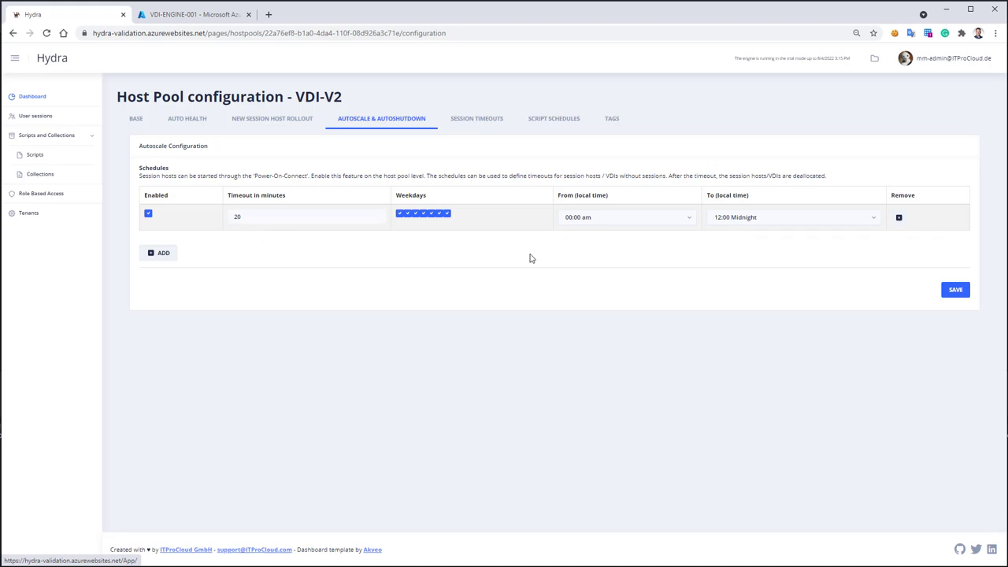
click(486, 122)
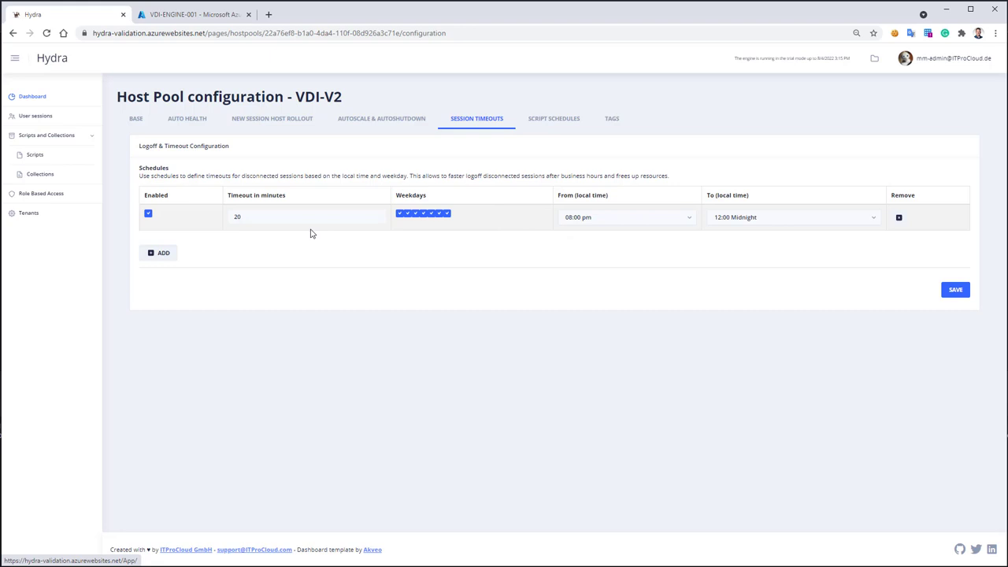
click(381, 122)
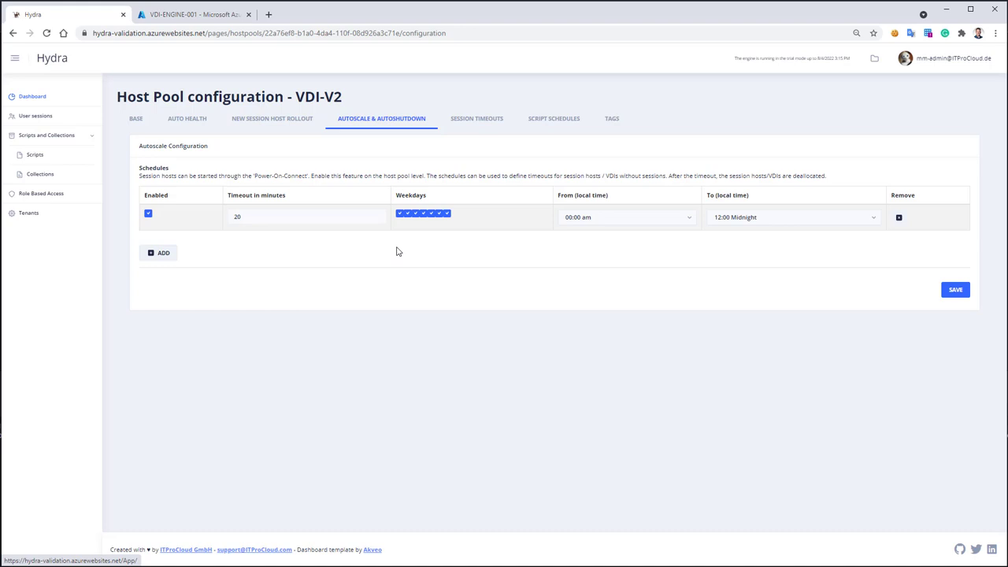
Add a script schedule running Disks: Change to Premium on max 20 hosts at once
click(555, 124)
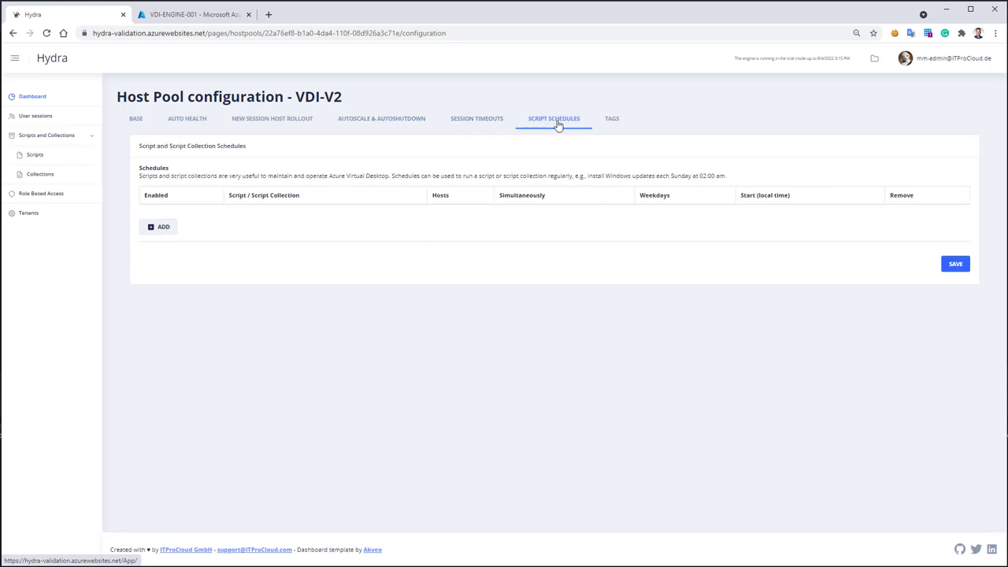
click(163, 230)
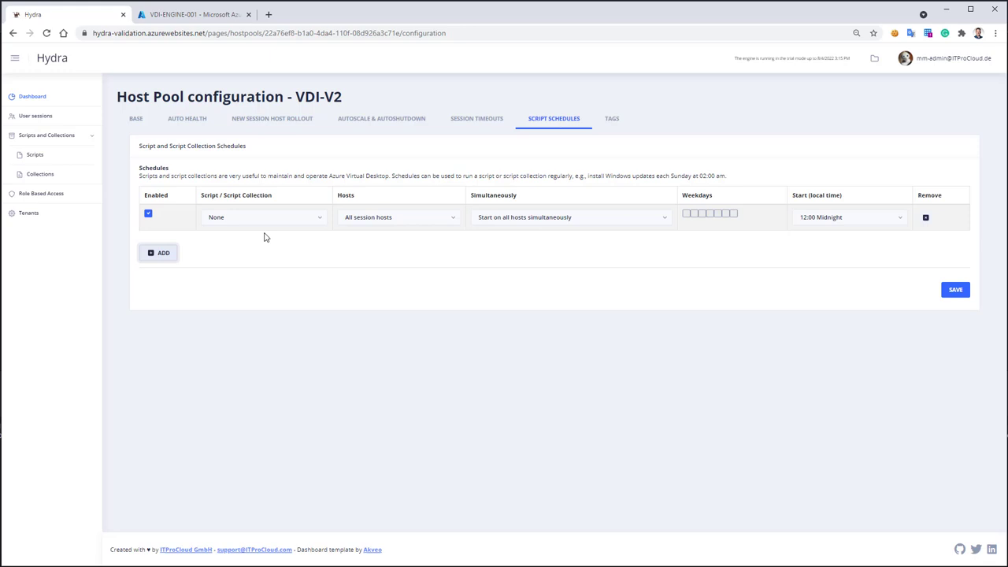
click(319, 217)
drag(322, 244, 322, 305)
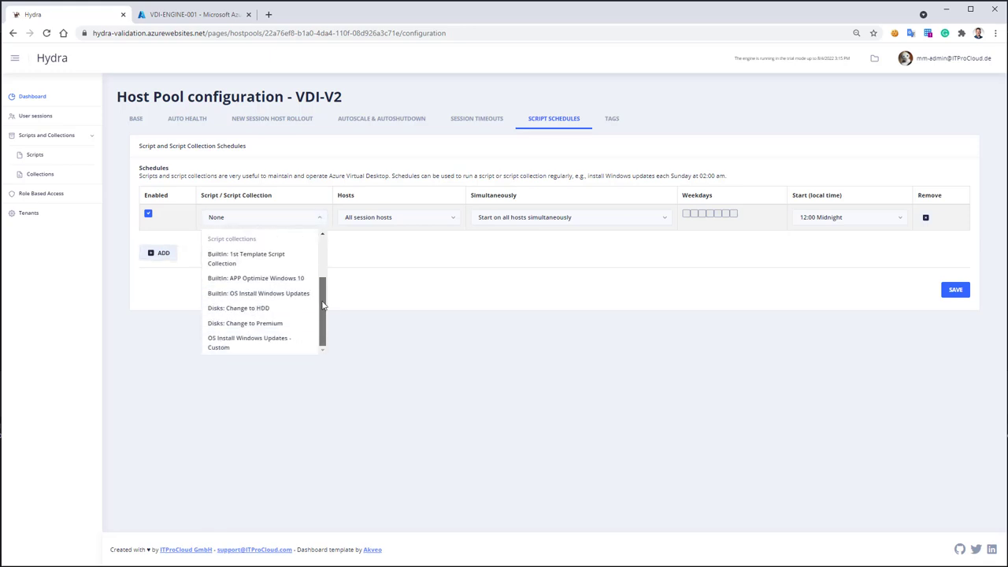
click(246, 327)
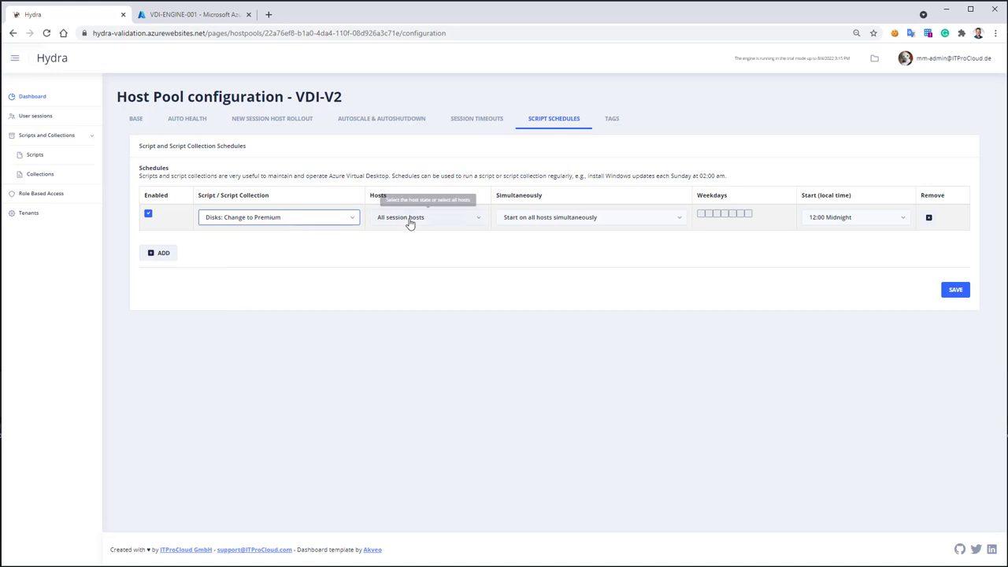
click(681, 226)
click(600, 283)
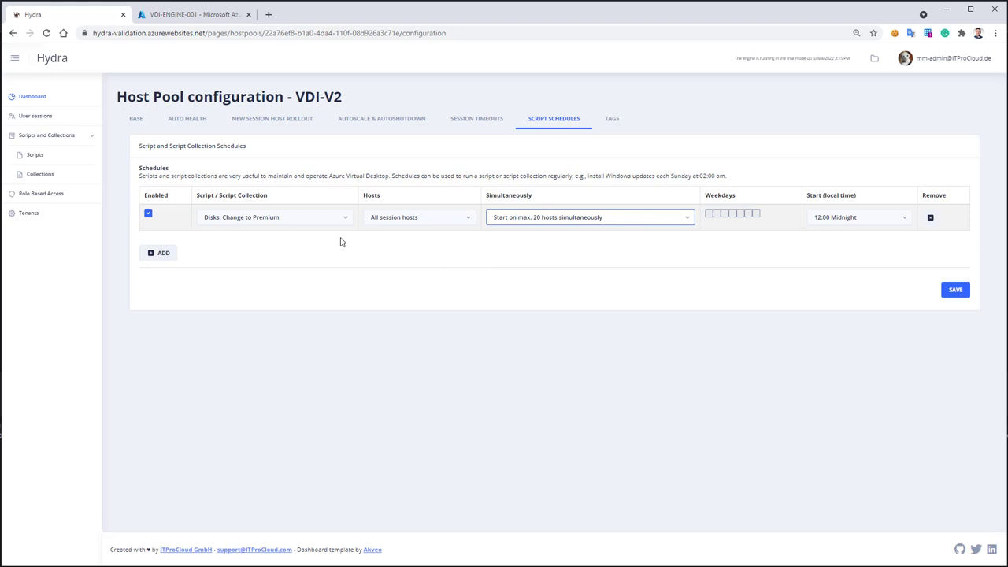
Set the schedule to run Monday to Friday starting at 06:00 am
click(709, 214)
click(725, 215)
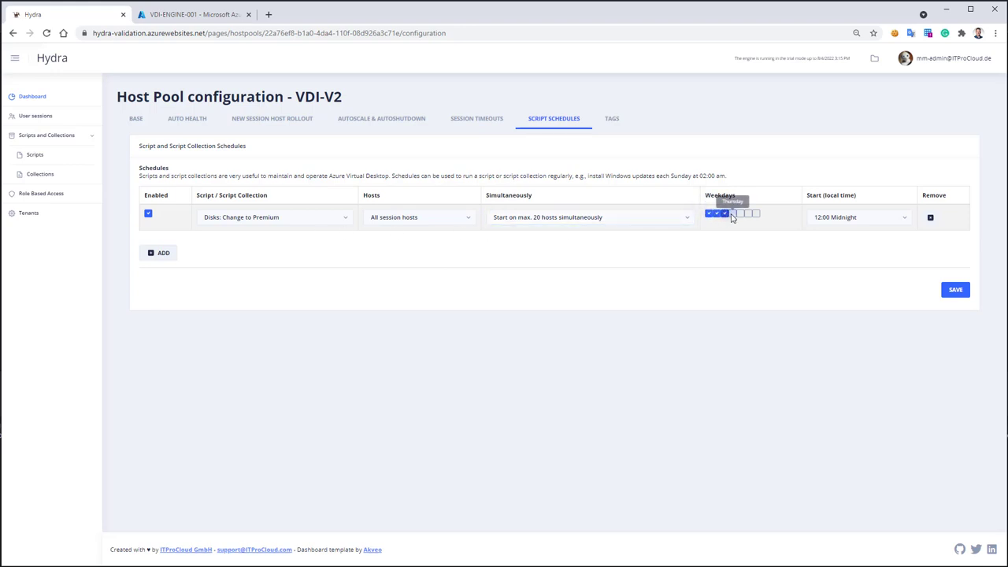
click(740, 215)
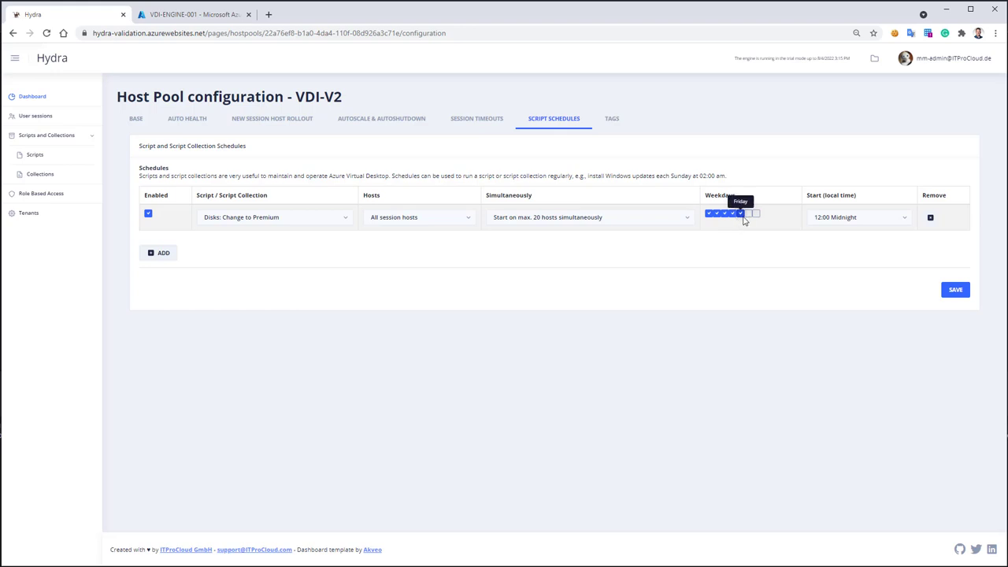
click(905, 221)
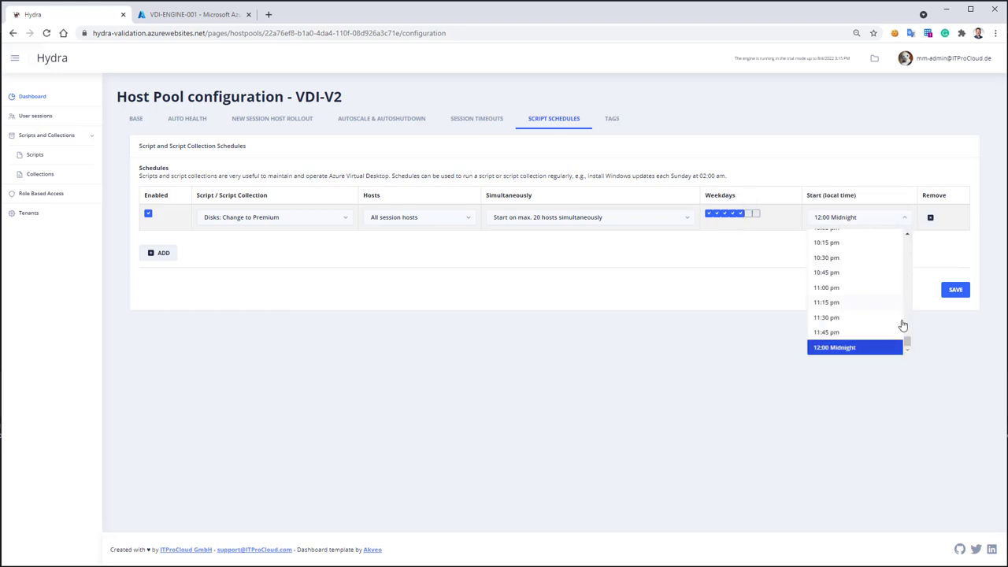
drag(907, 343, 905, 267)
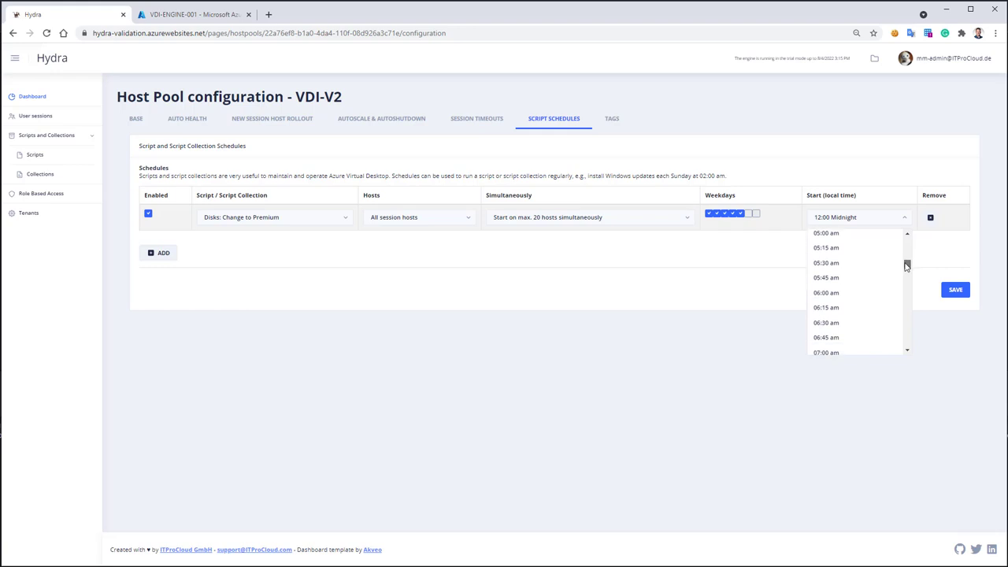
click(860, 292)
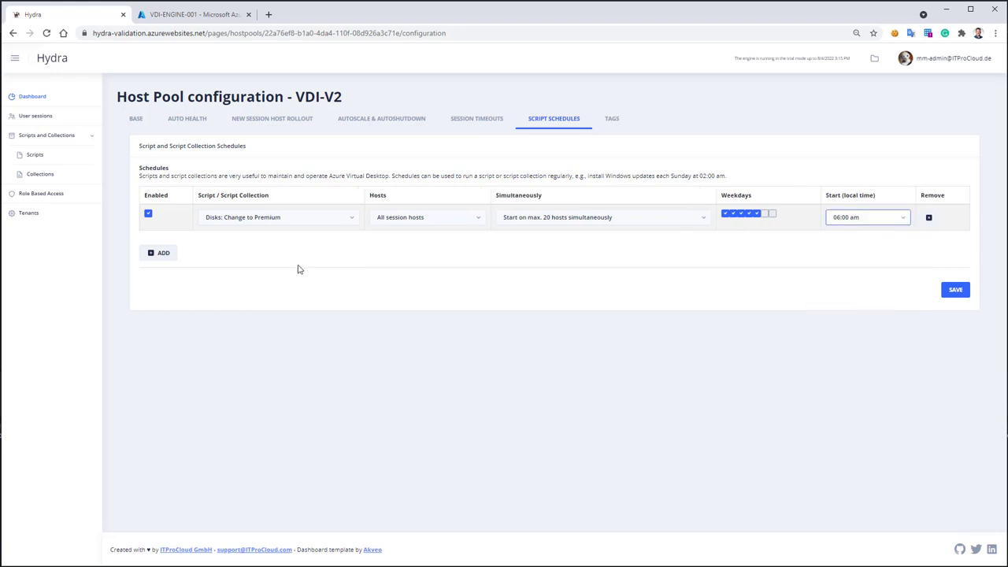
Add a second schedule running Disks: Change to HDD on max 20 hosts at once
click(163, 253)
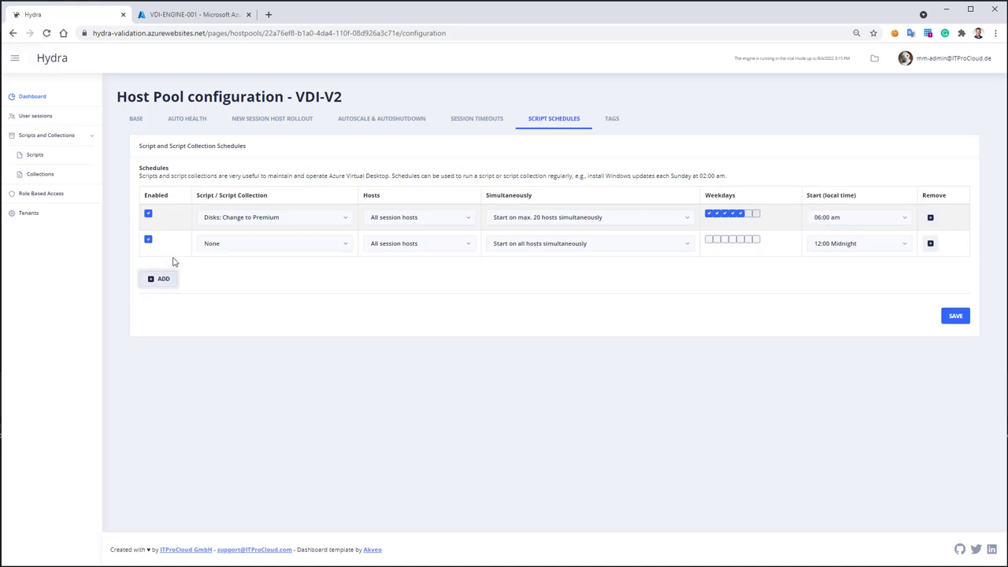
click(346, 244)
scroll(349, 283, down, 5)
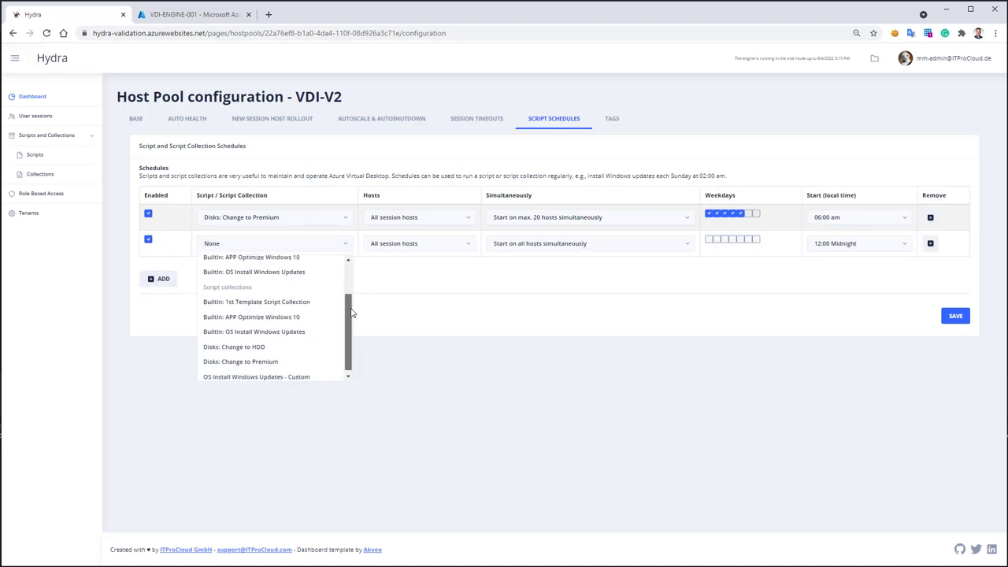
click(274, 344)
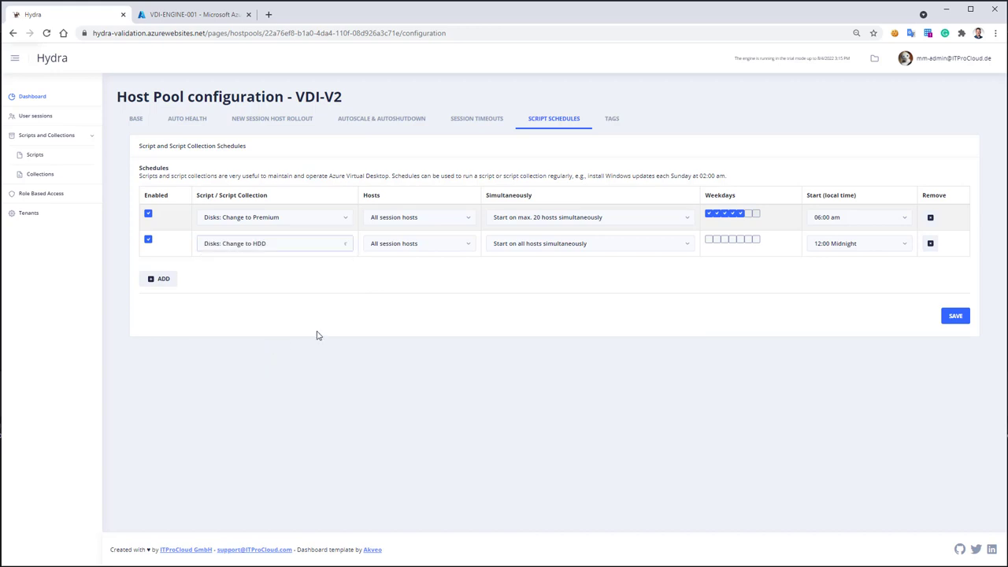
click(681, 246)
click(627, 306)
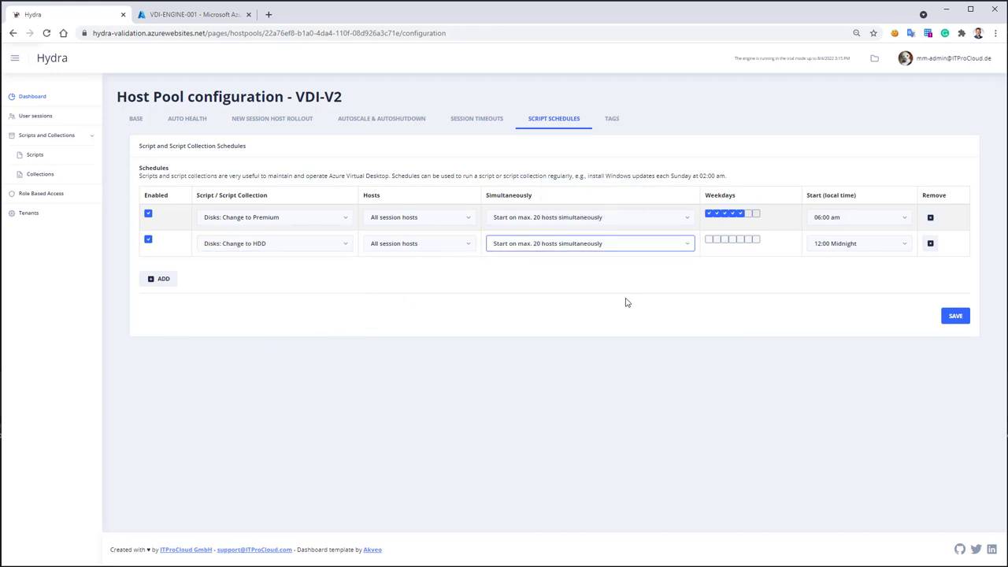
Set it to run Monday to Friday at 09:00 am and save both schedules
click(709, 239)
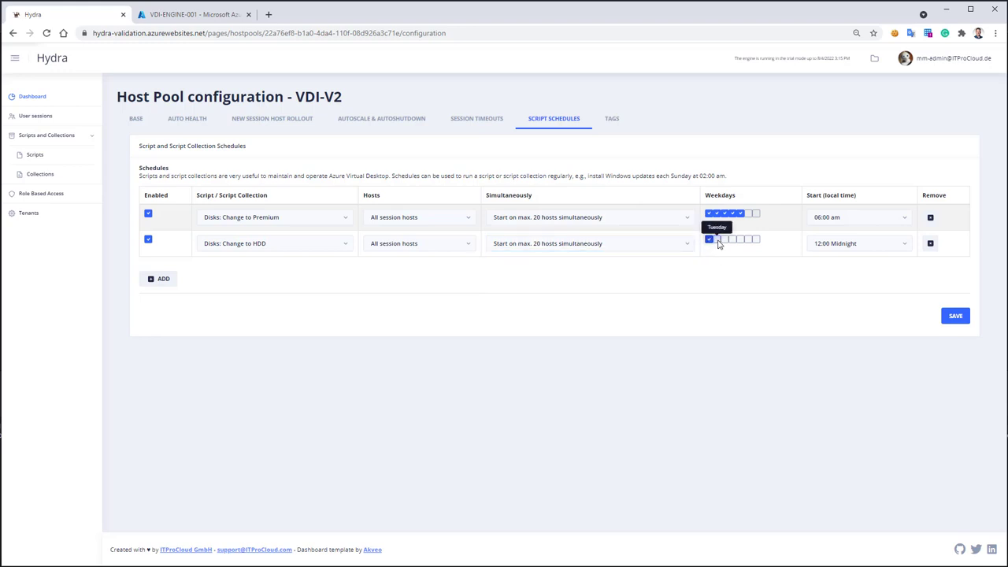
click(717, 241)
click(733, 241)
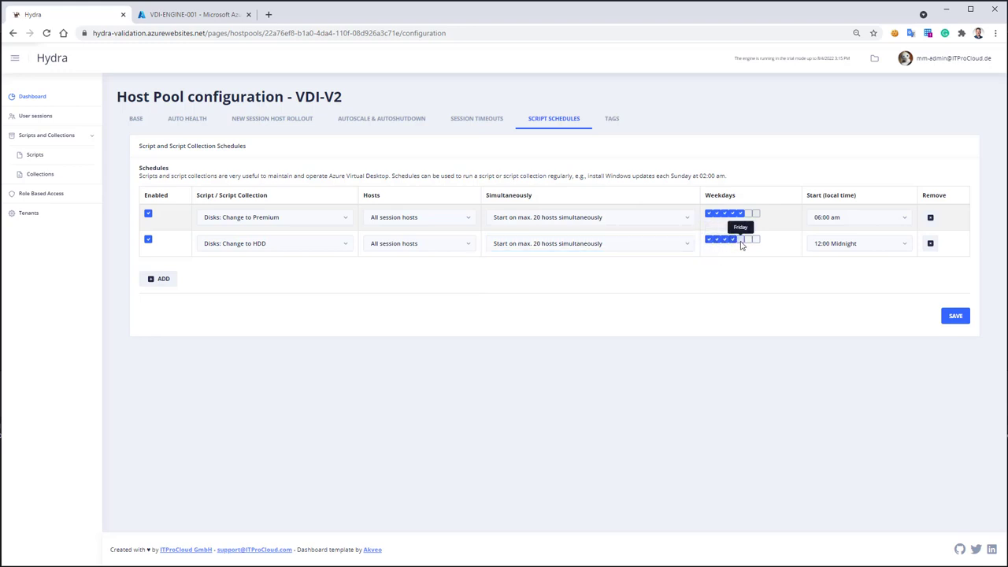
click(740, 241)
click(903, 244)
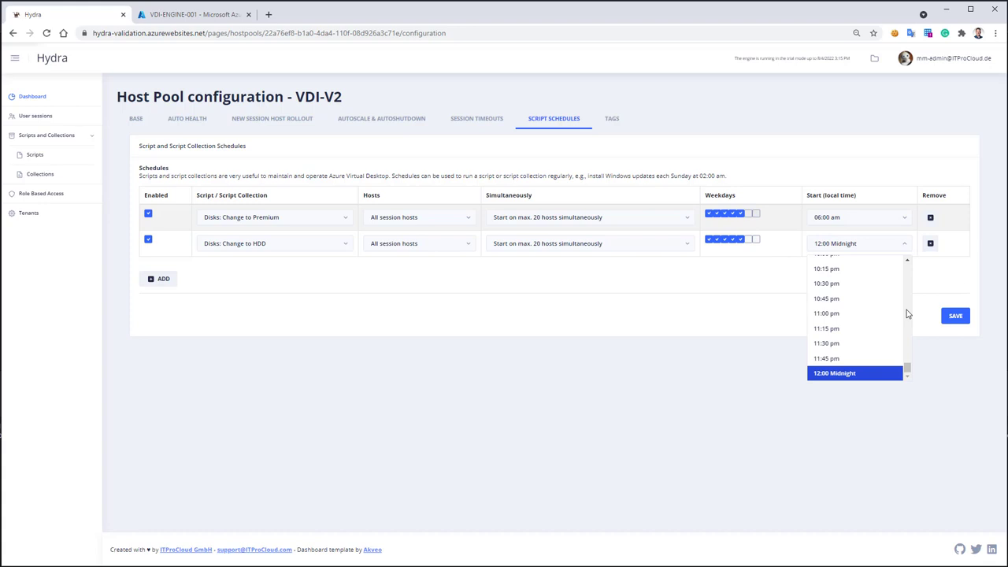
mouse_move(907, 366)
mouse_down()
mouse_move(912, 284)
mouse_move(911, 292)
mouse_up()
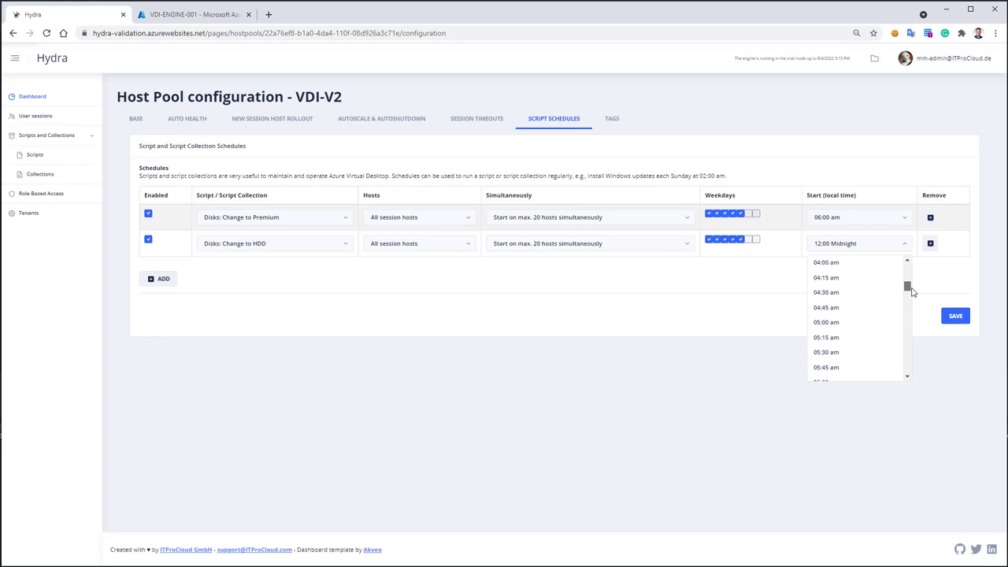
drag(911, 292, 914, 305)
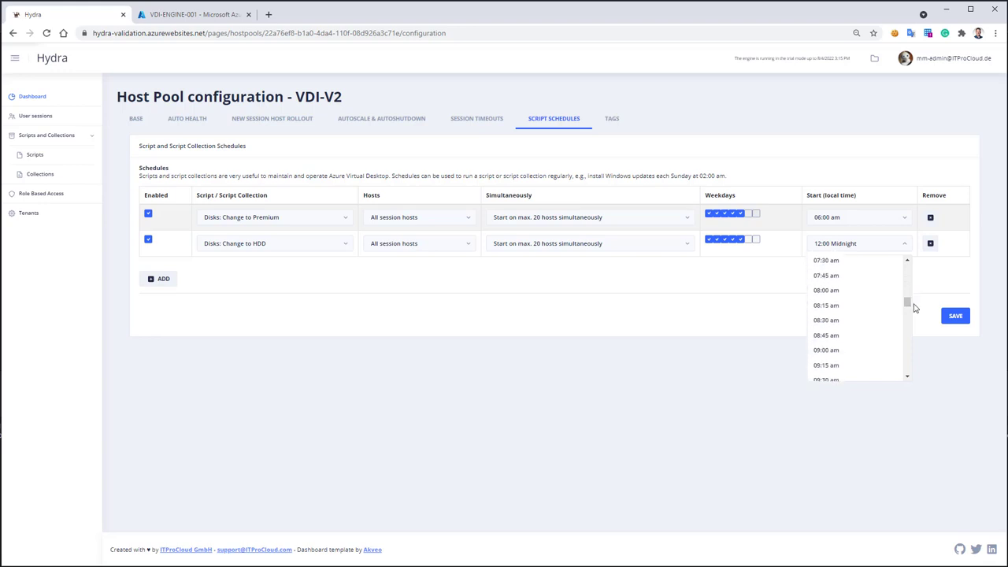
click(855, 351)
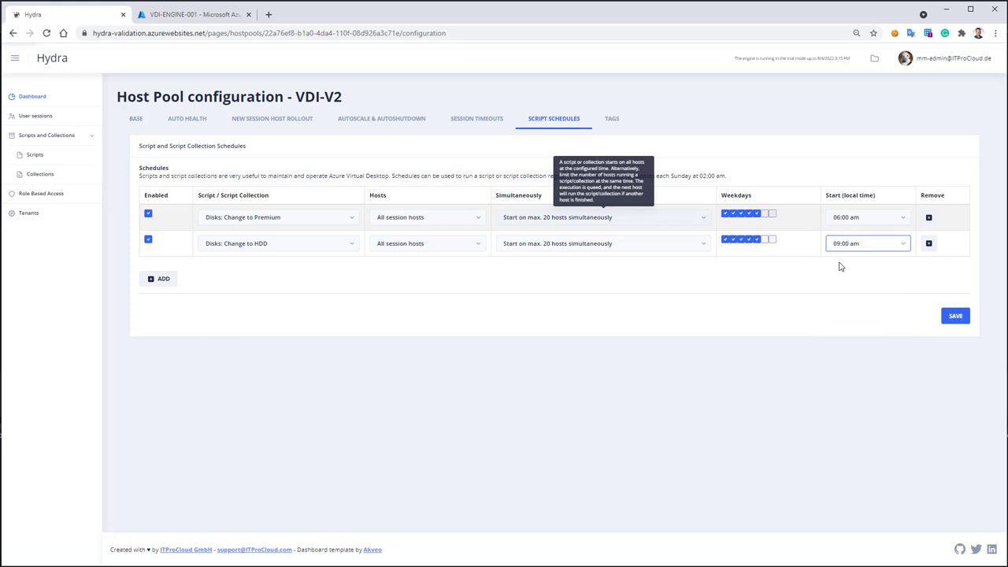
click(956, 318)
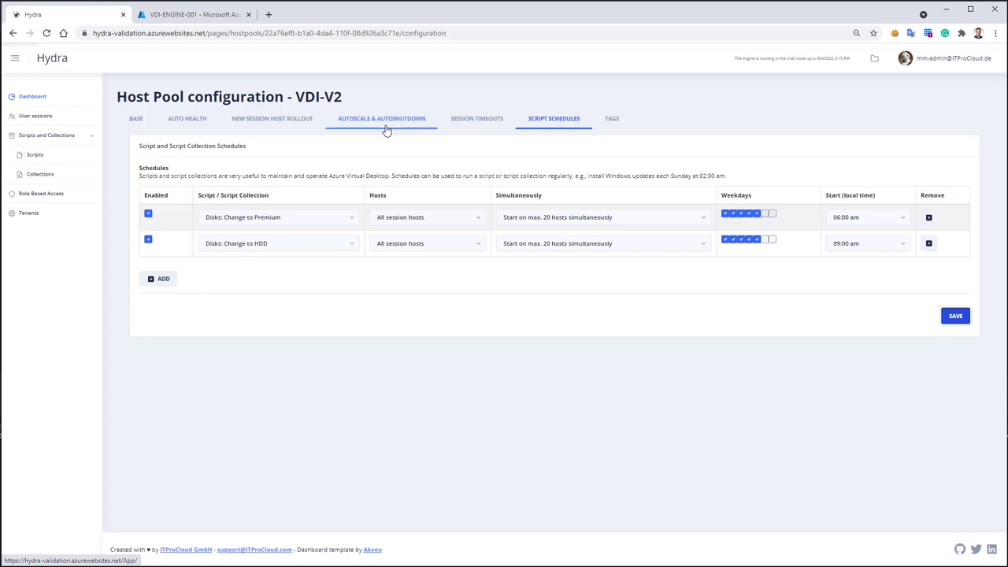
Save the Script Schedules again to store the 06:00 Premium and 09:00 HDD schedules
click(956, 316)
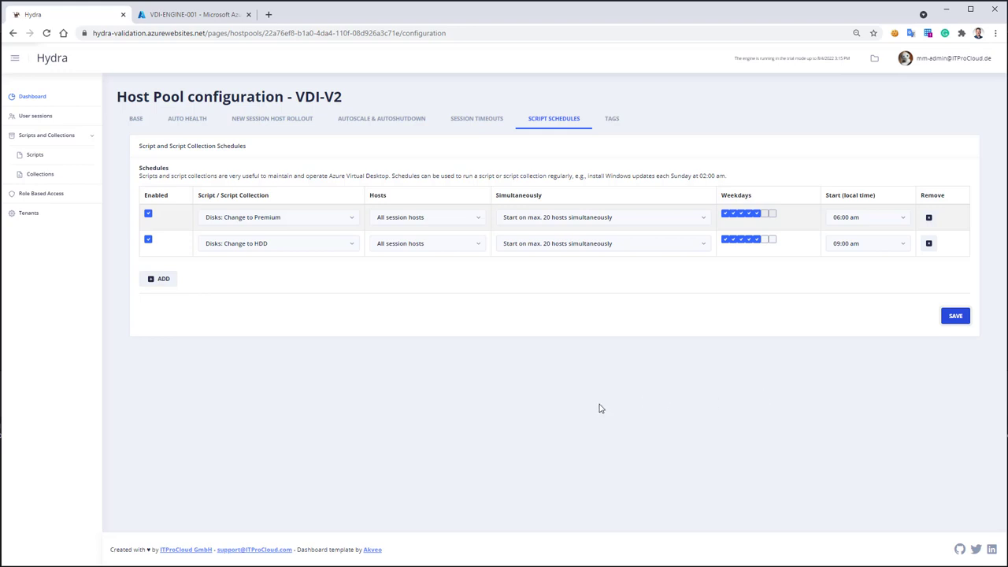
In Azure, show and refresh VDI-ENGINE-001's disks, with the OS disk on Standard HDD LRS
click(202, 19)
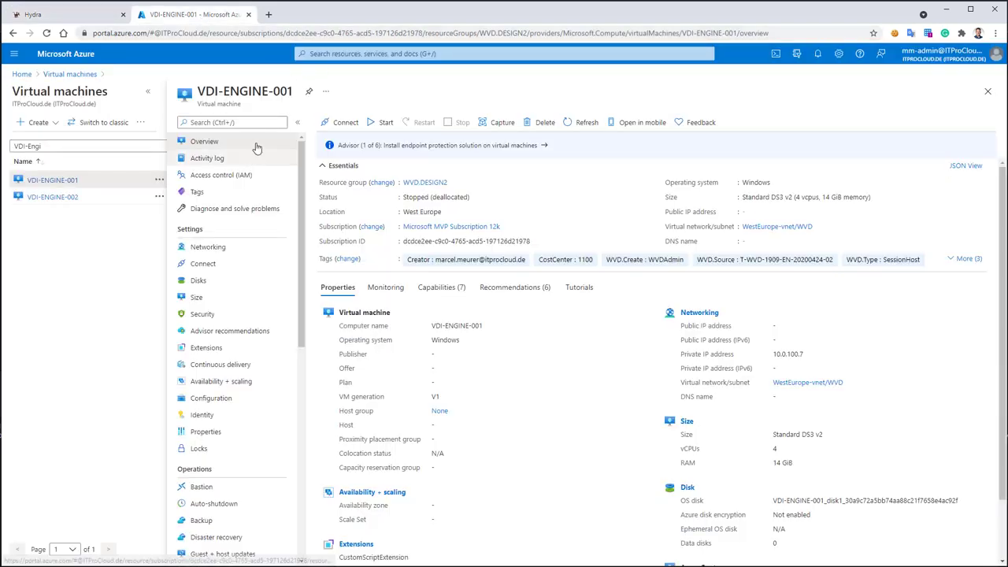
click(222, 282)
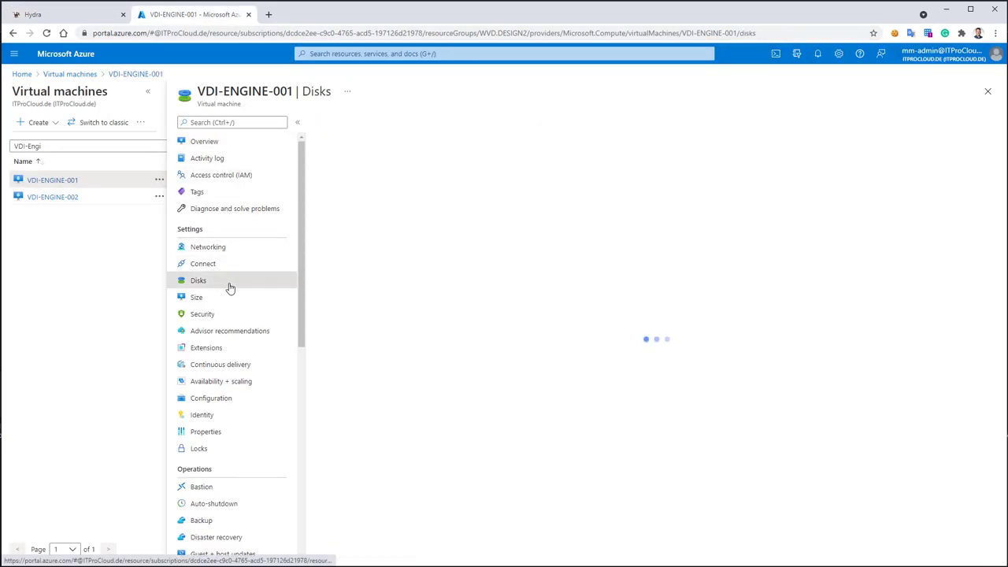
click(419, 123)
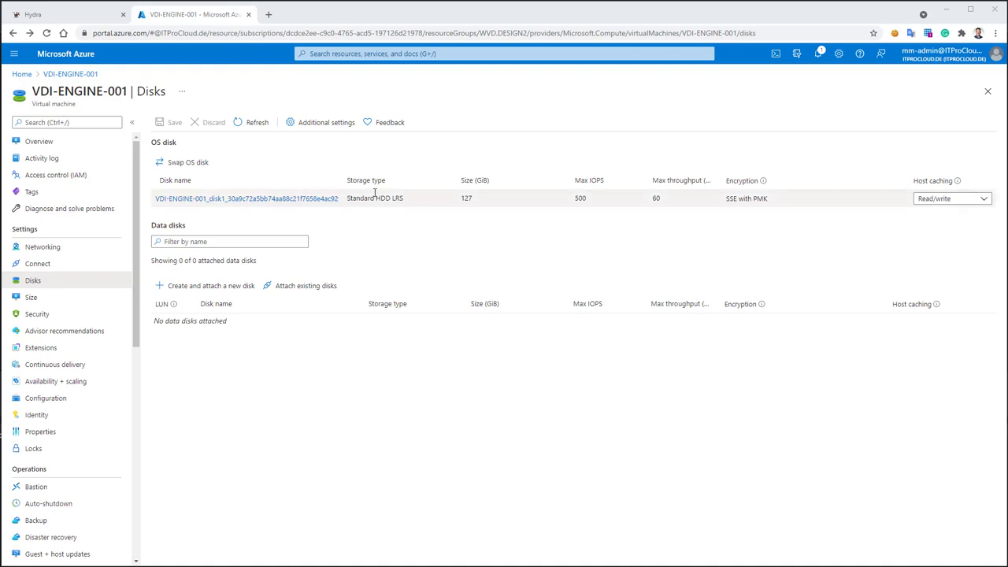
Refresh VDI-ENGINE-001's disk list to check the OS disk is now Premium SSD LRS
click(255, 123)
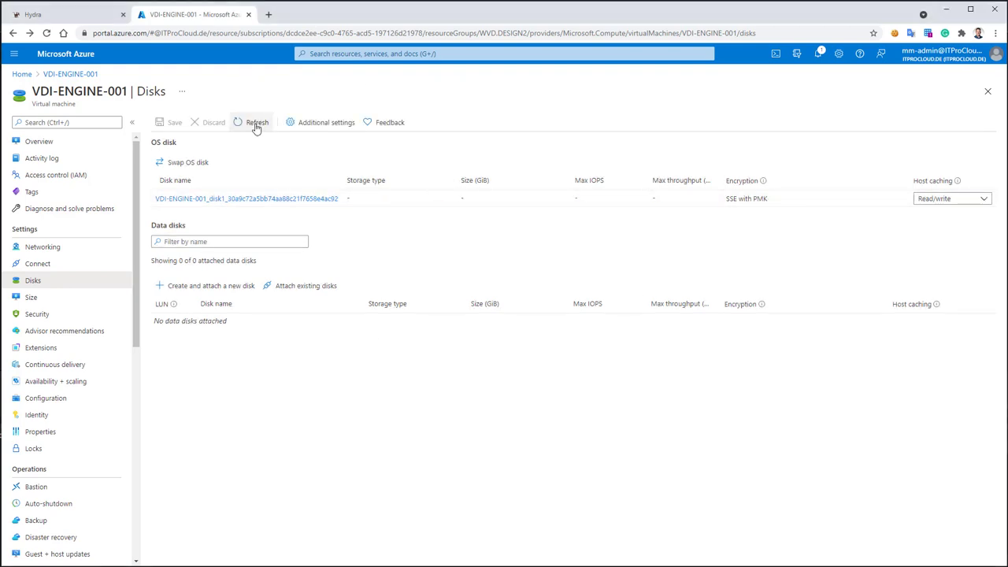